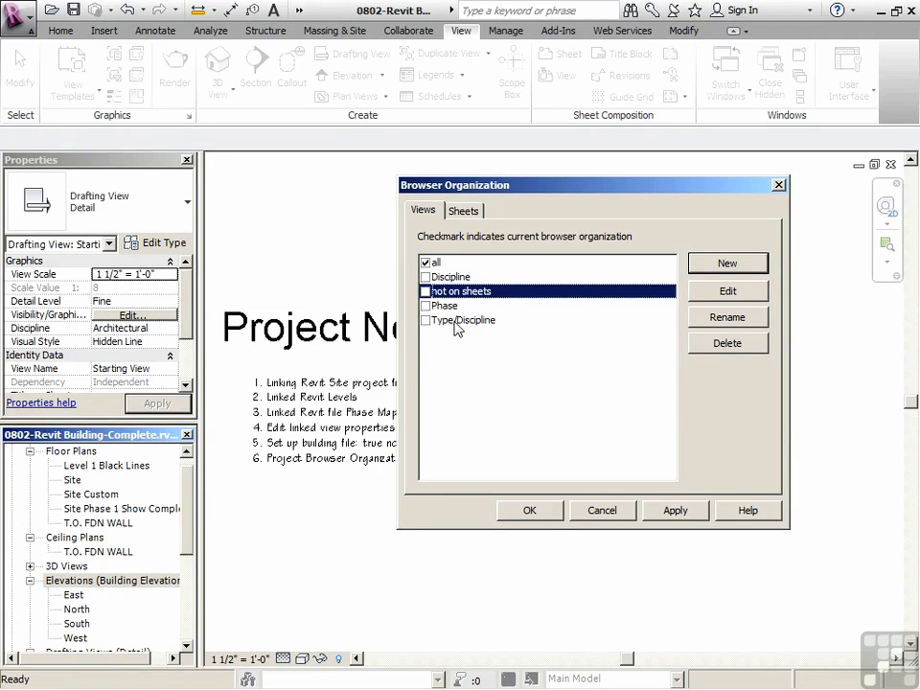
Switch the browser organization for views to Phase and apply it.
left_click(453, 306)
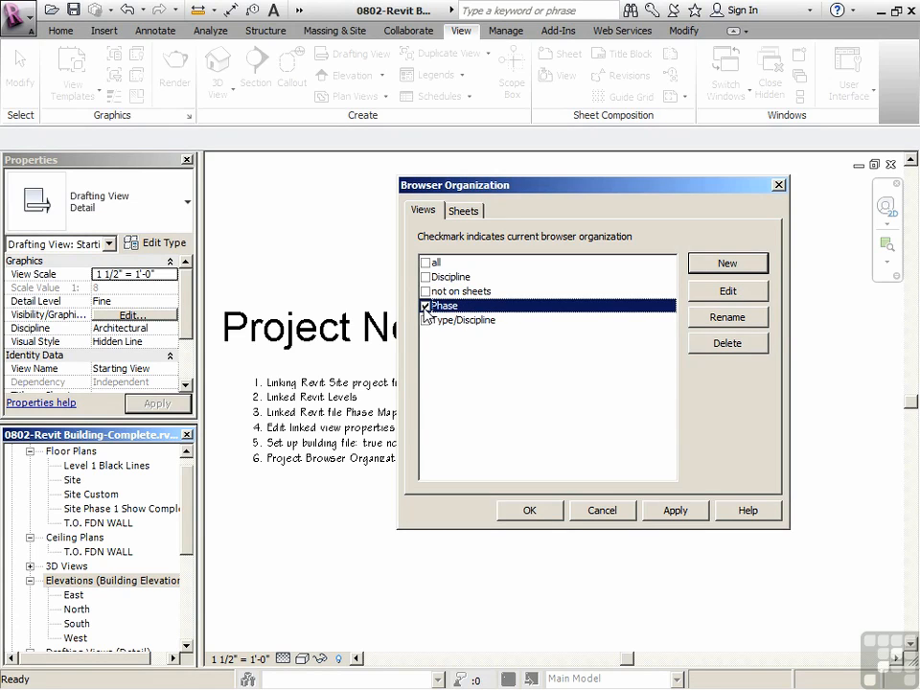
left_click(546, 510)
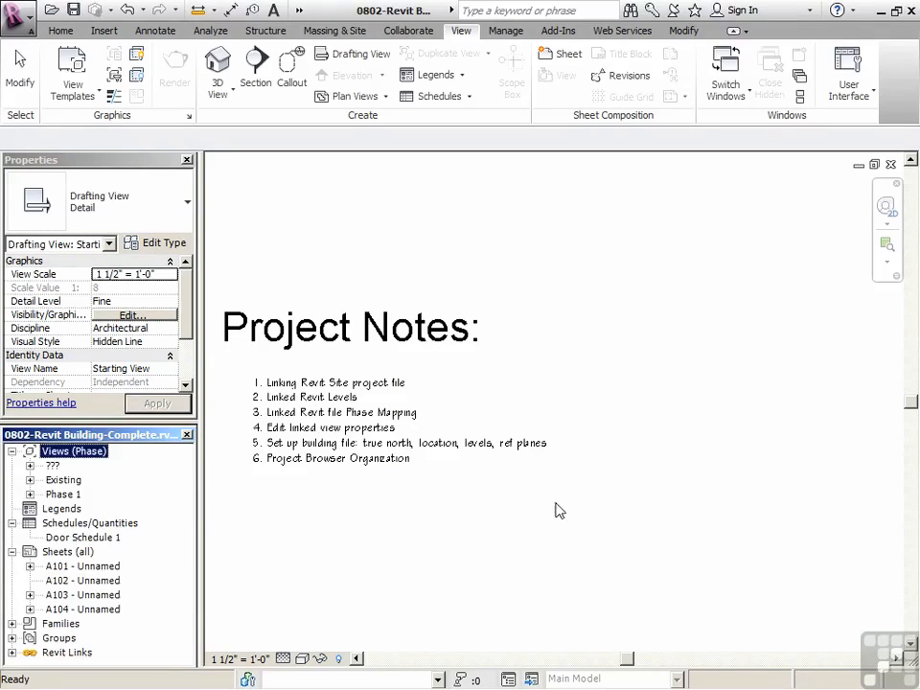
Examine the view types grouped under the Existing and Phase 1 folders in the project browser.
left_click(62, 482)
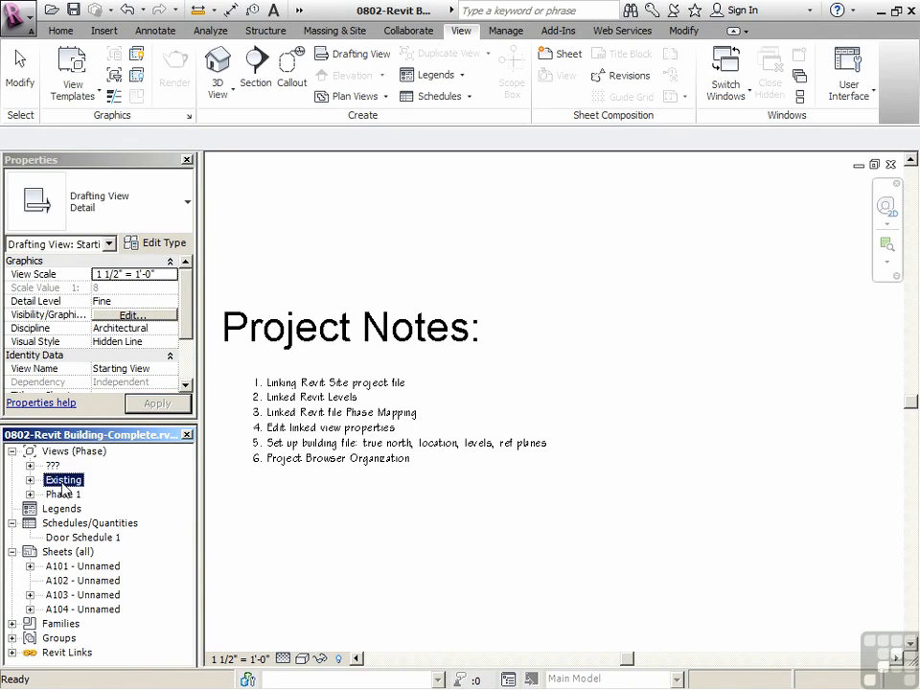
left_click(32, 481)
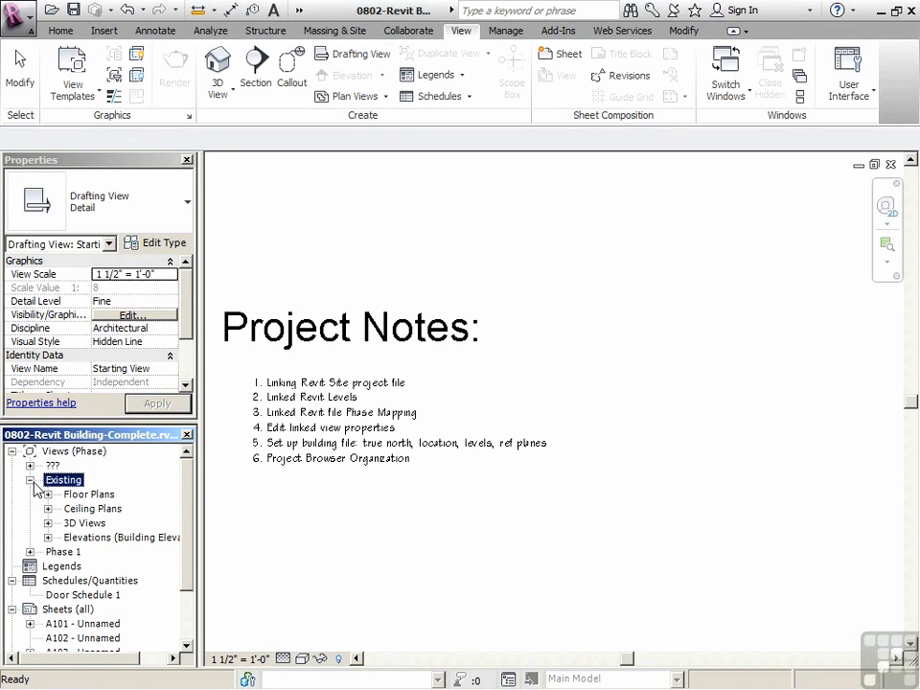
left_click(30, 480)
left_click(50, 494)
left_click(30, 495)
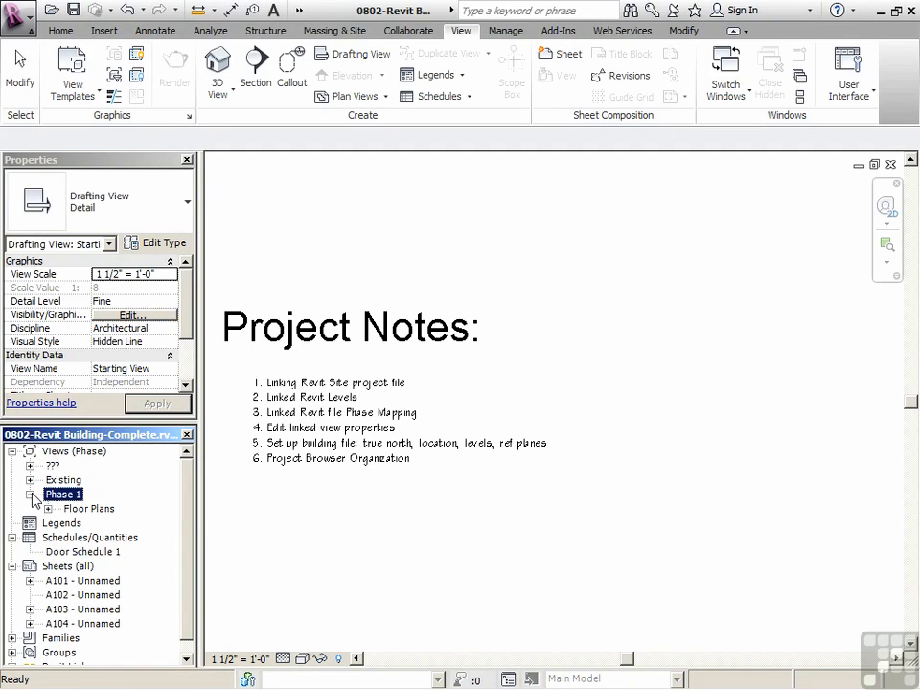
left_click(30, 495)
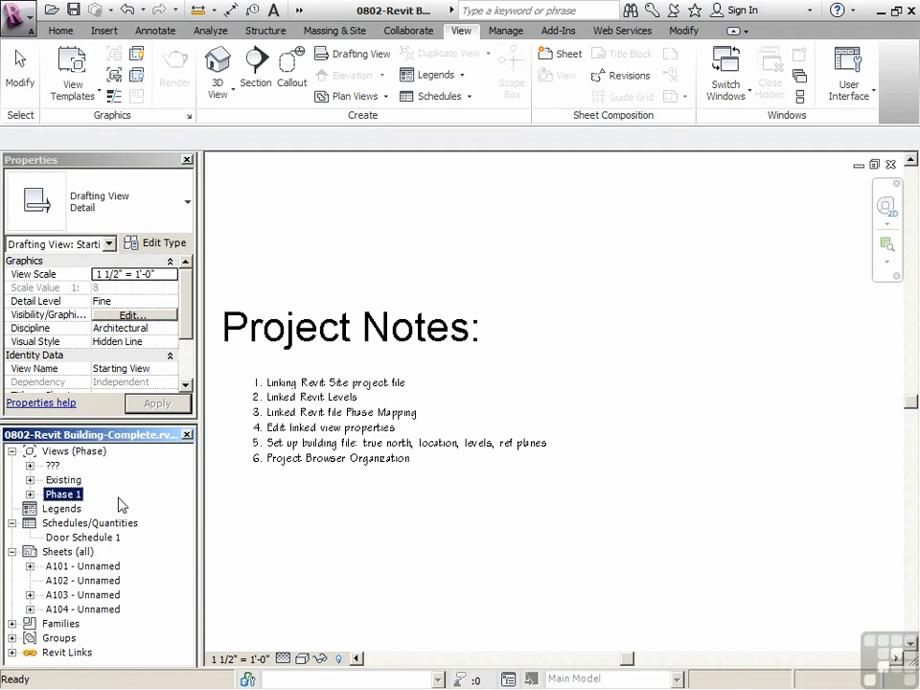
Examine the ??? phase folder and check the properties of the Starting View drafting view in it.
left_click(30, 466)
left_click(69, 482)
double_click(69, 481)
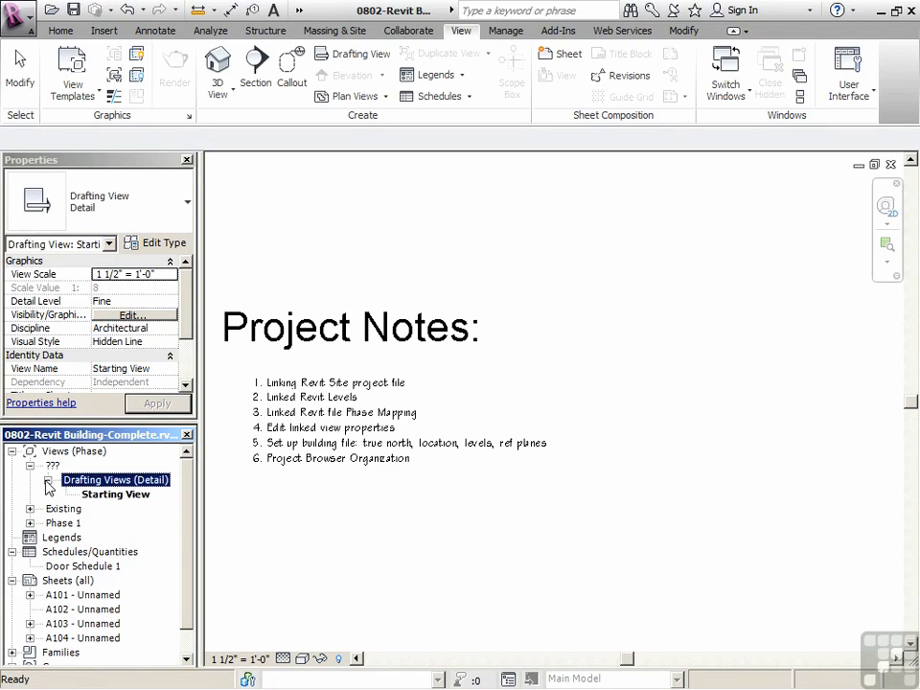
left_click(106, 495)
scroll(183, 359, "down", 3)
scroll(185, 302, "up", 3)
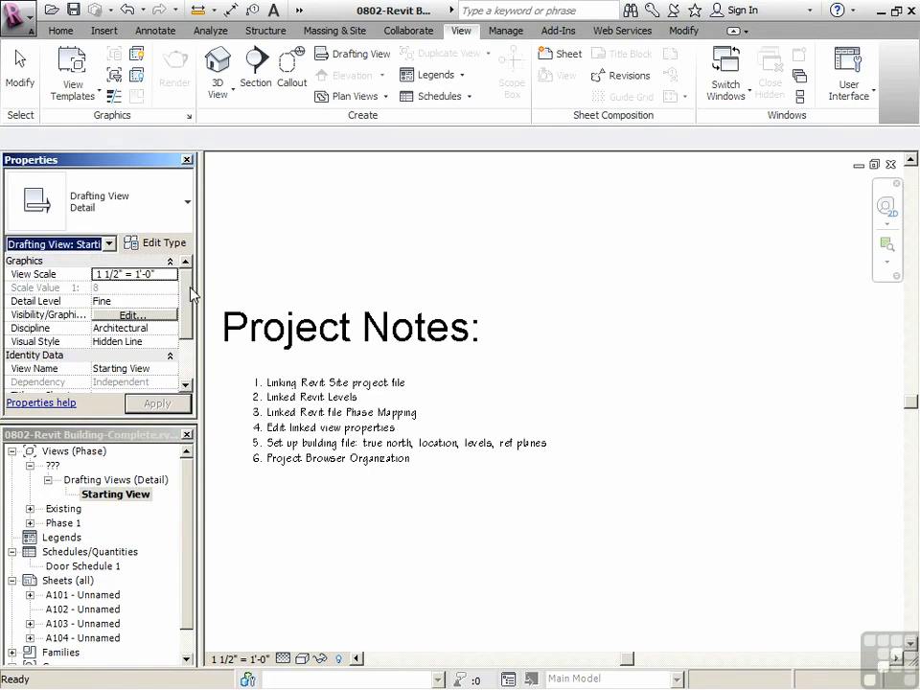
left_click(49, 478)
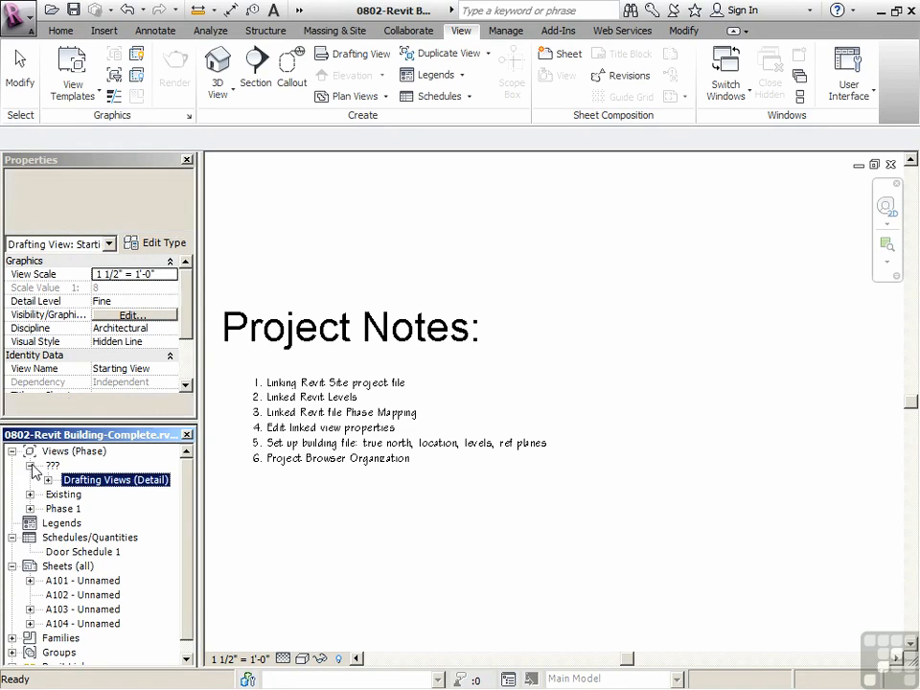
left_click(30, 465)
Duplicate the {3D} view in the Existing phase folder.
left_click(50, 482)
left_click(29, 480)
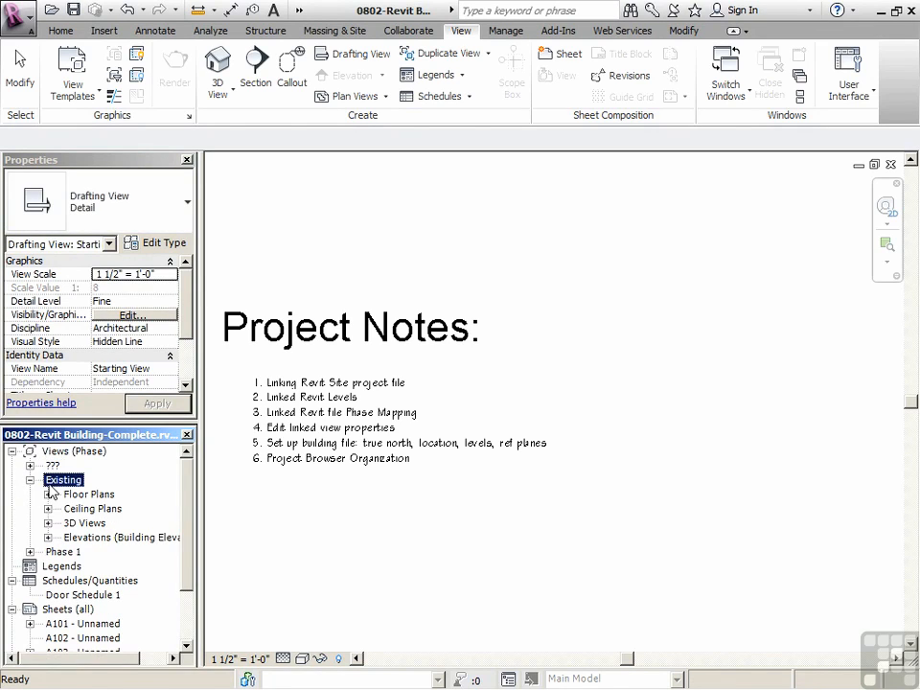
left_click(70, 523)
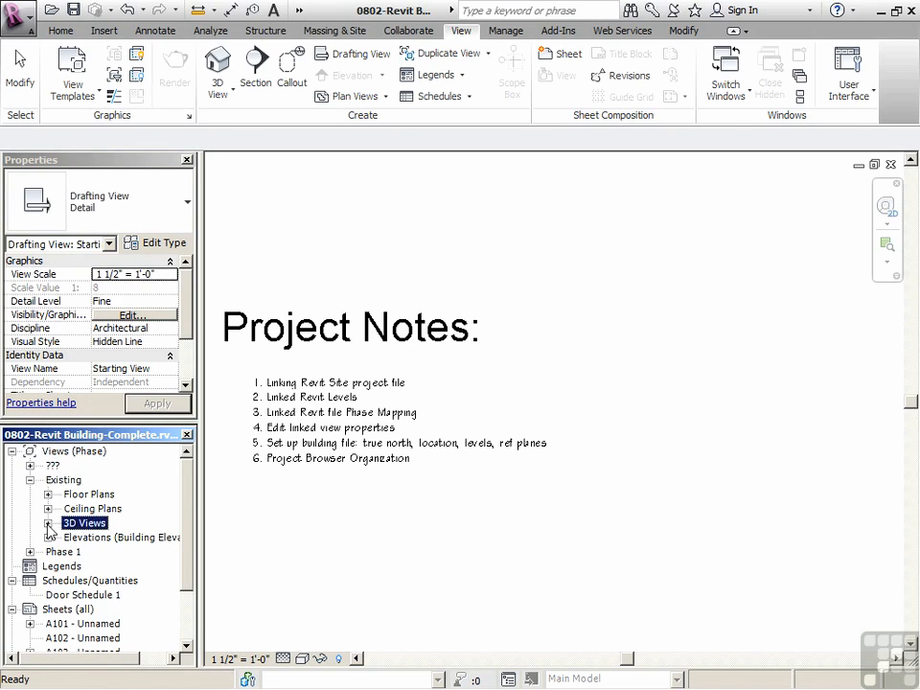
left_click(48, 523)
left_click(92, 538)
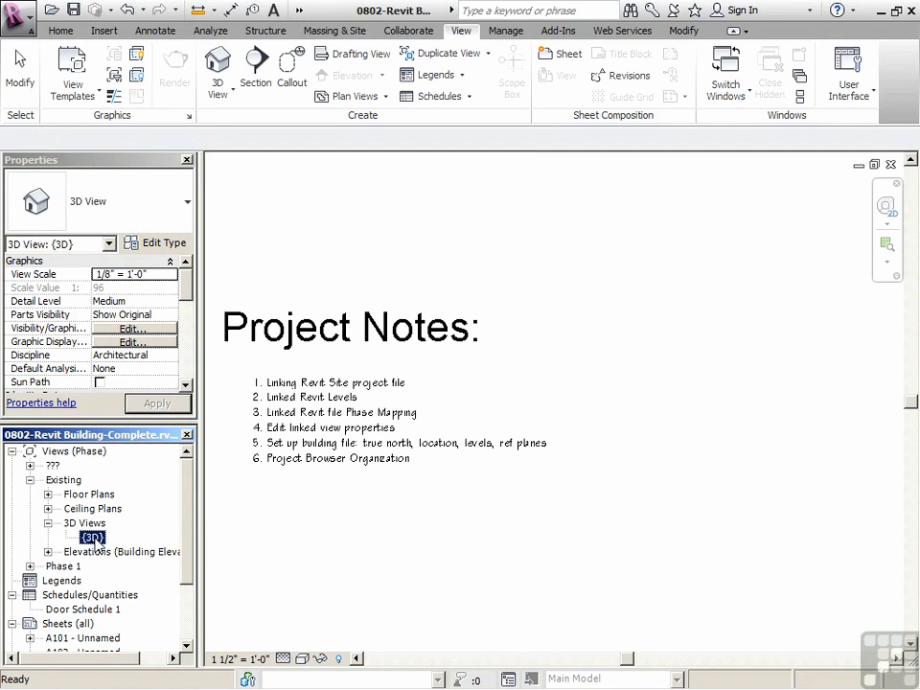
right_click(93, 538)
mouse_move(135, 372)
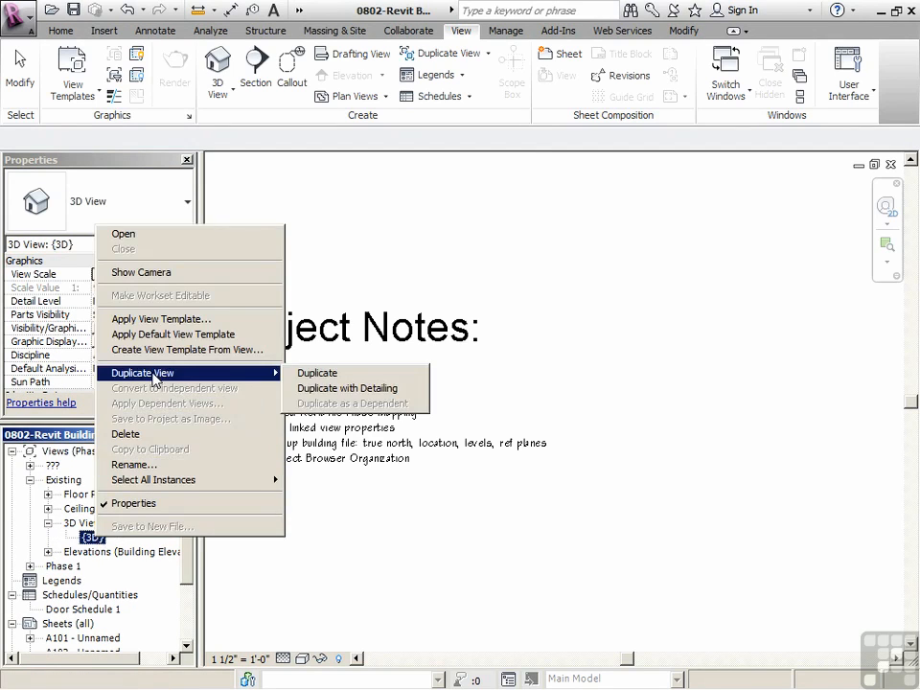
left_click(286, 379)
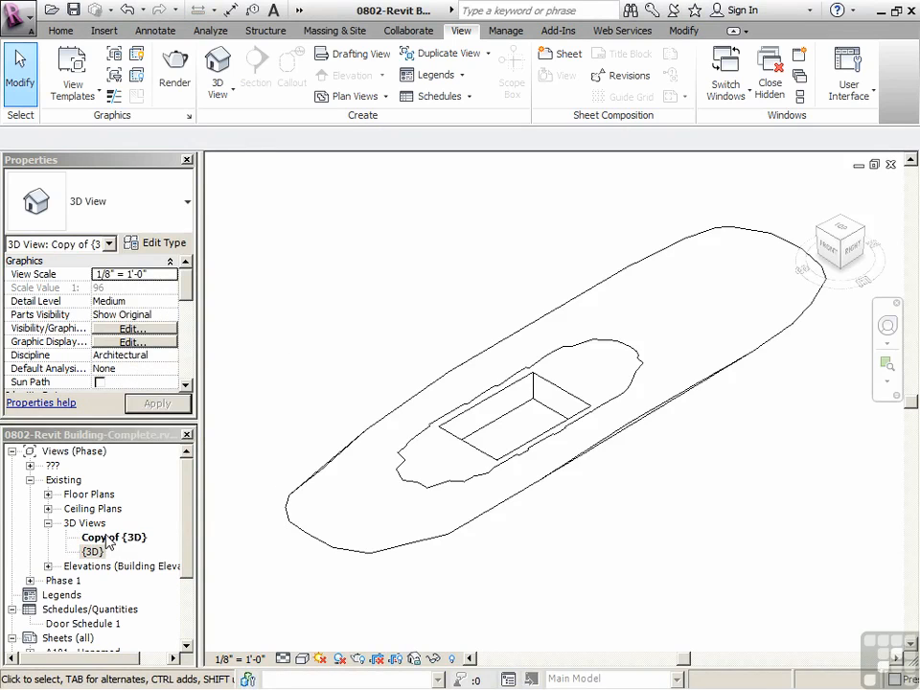
Set the phase of the Copy of {3D} view to Phase 1 and apply the change.
left_click(111, 543)
left_click_drag(185, 296, 184, 386)
left_click(172, 371)
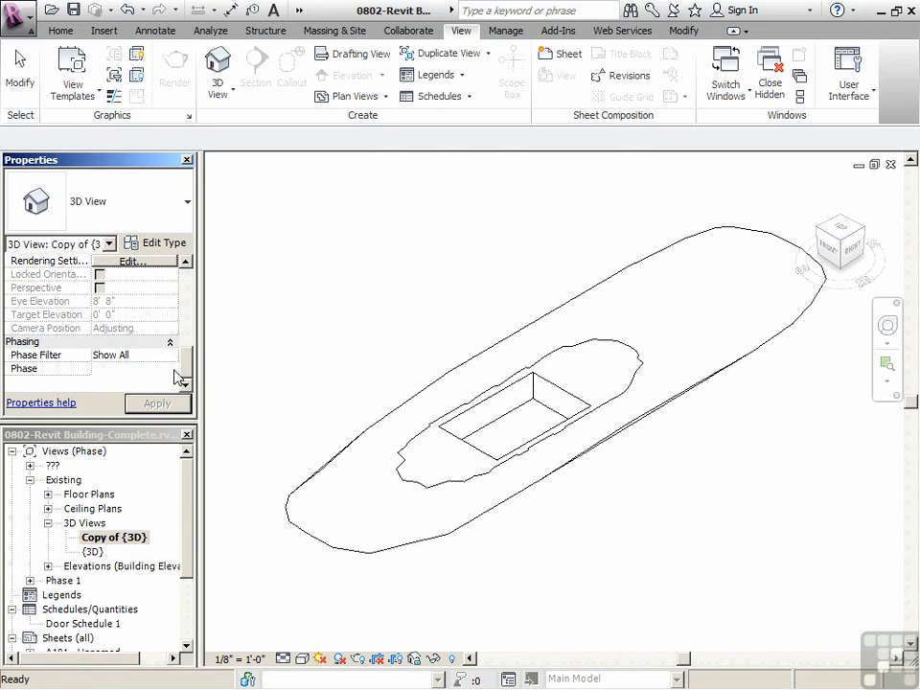
left_click(120, 394)
left_click(173, 403)
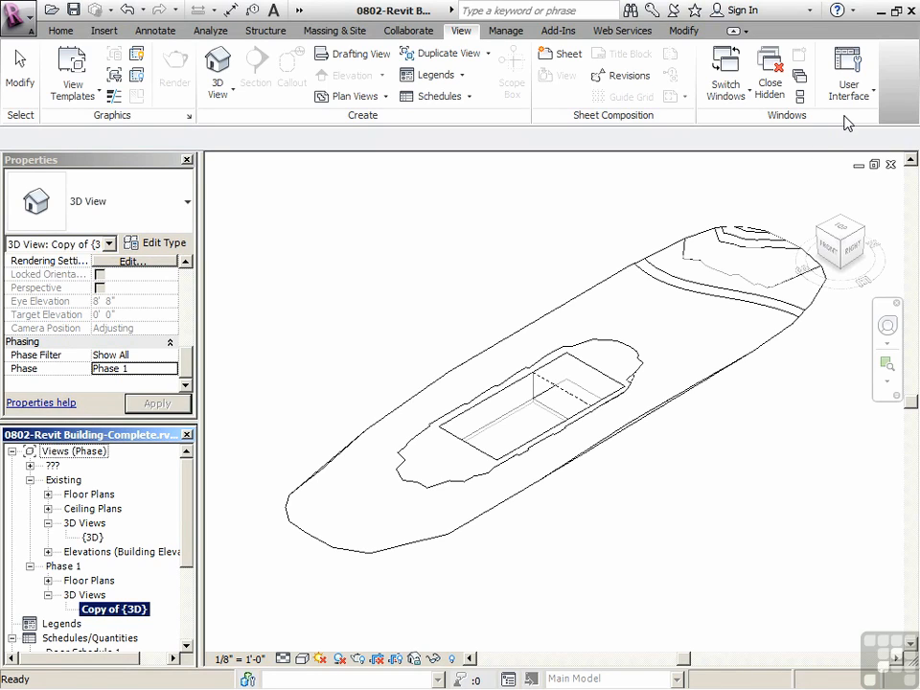
Add a project parameter named View Use, with parameter type Text, grouped under Identity Data.
left_click(505, 34)
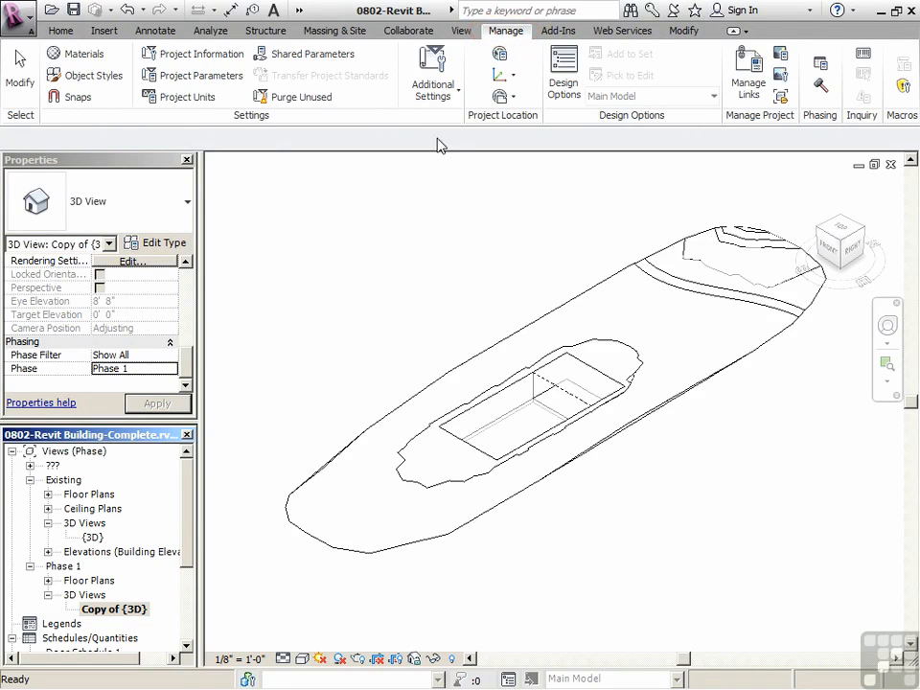
left_click(202, 75)
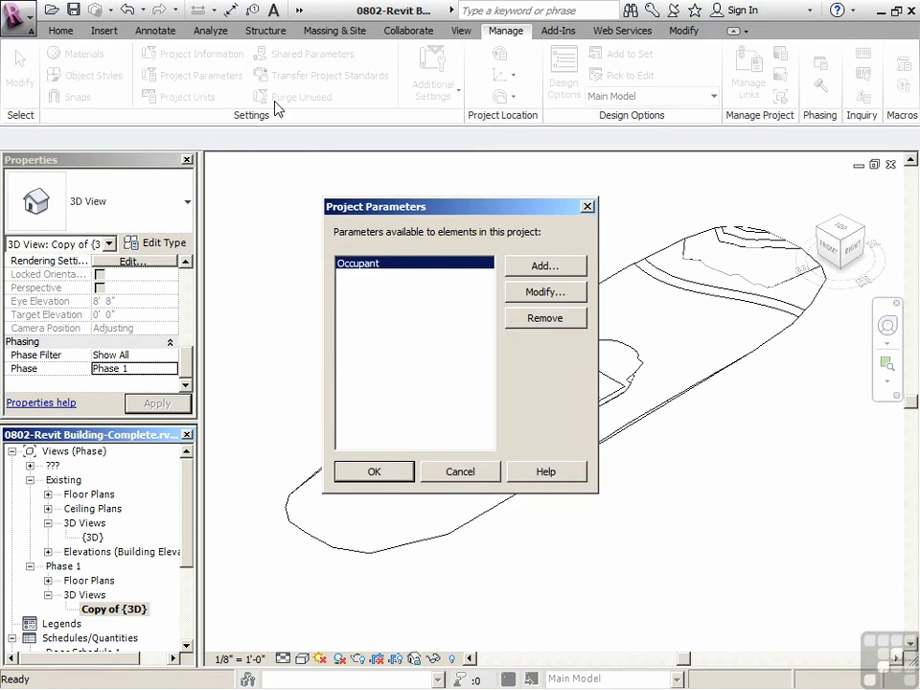
left_click(540, 268)
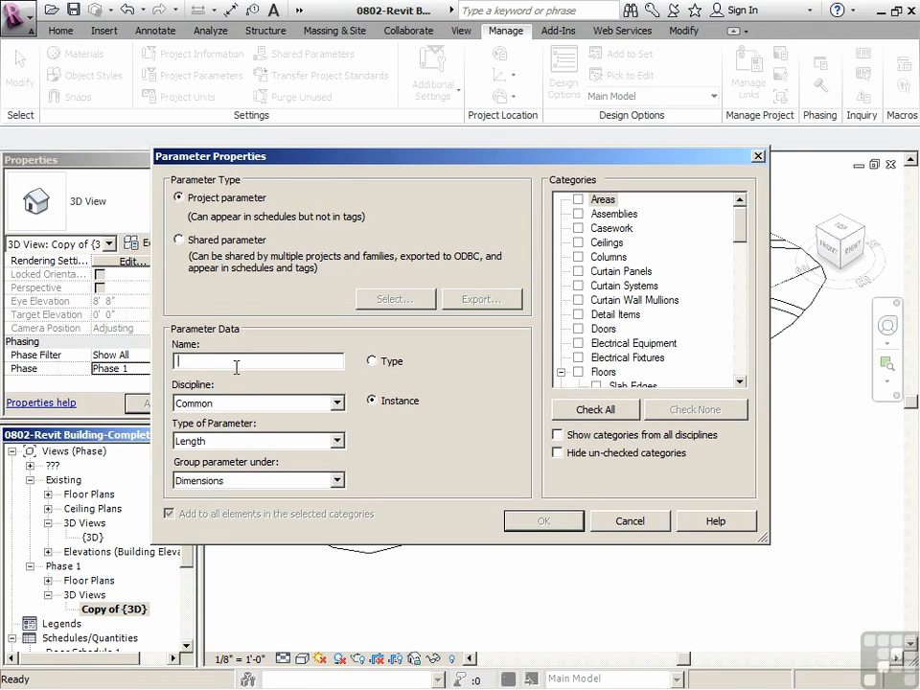
type("View Use")
left_click(201, 442)
left_click(184, 458)
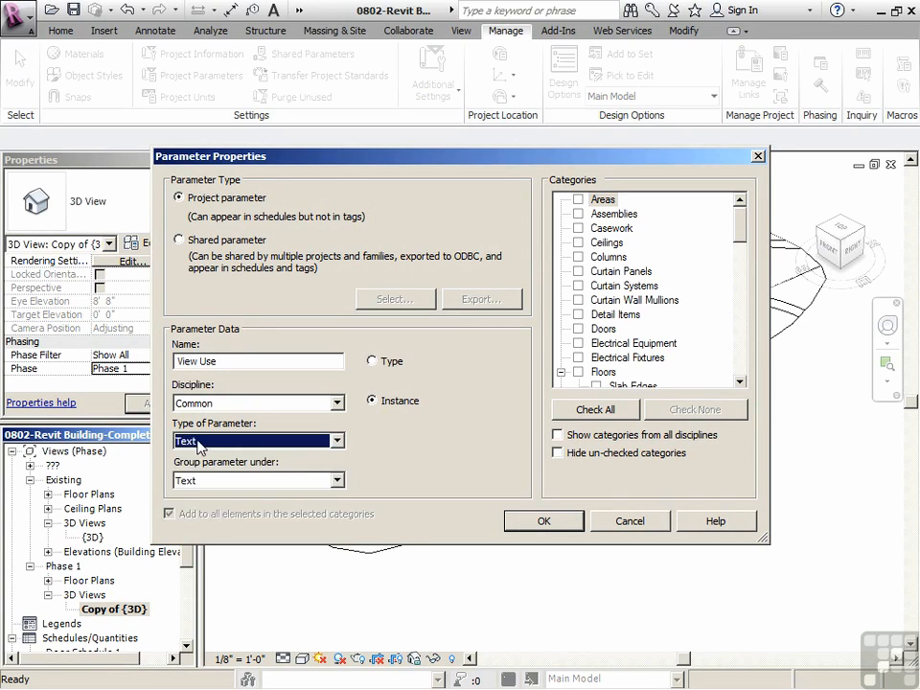
left_click(213, 489)
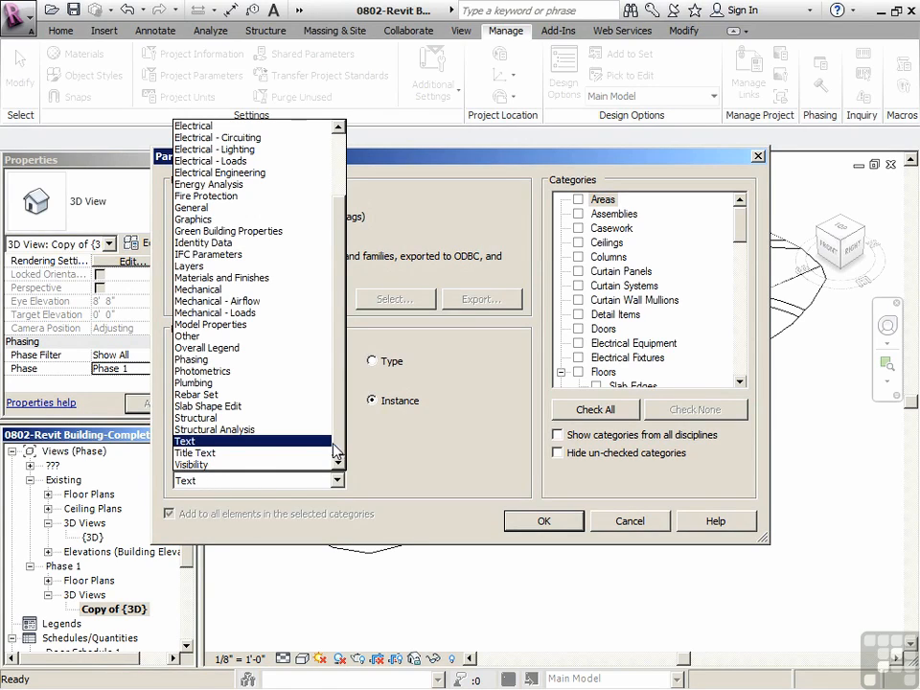
left_click(246, 244)
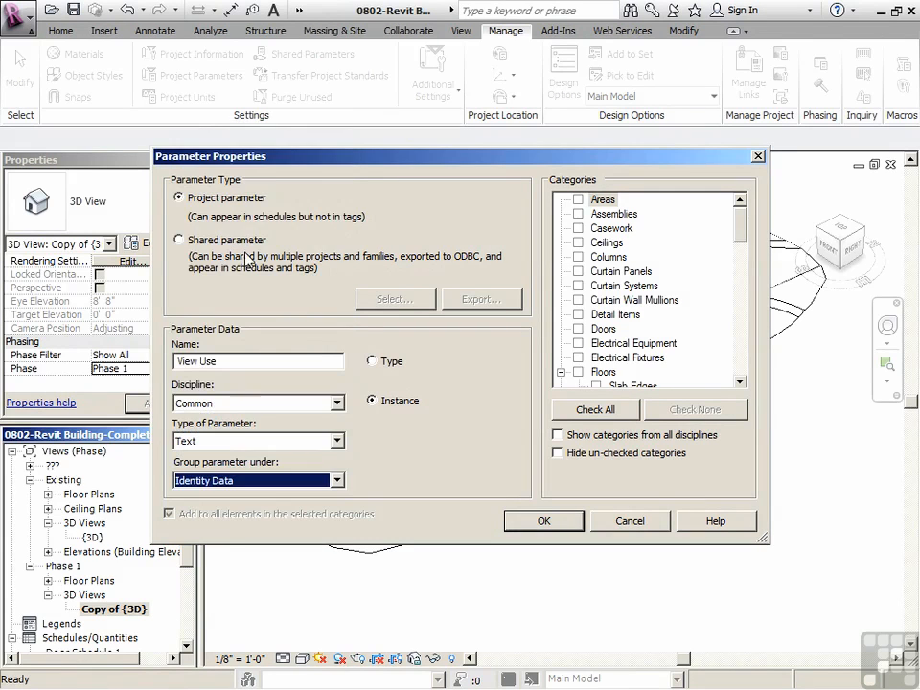
Assign the View Use parameter to the Views category, leave its value blank, and find it in the 3D view's properties.
left_click_drag(739, 232, 730, 329)
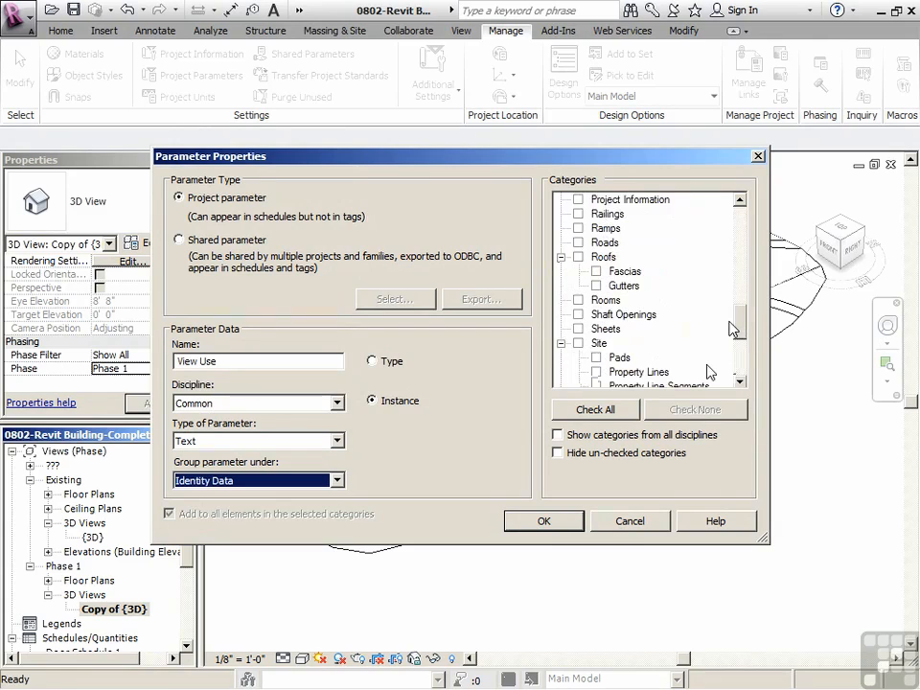
left_click(578, 329)
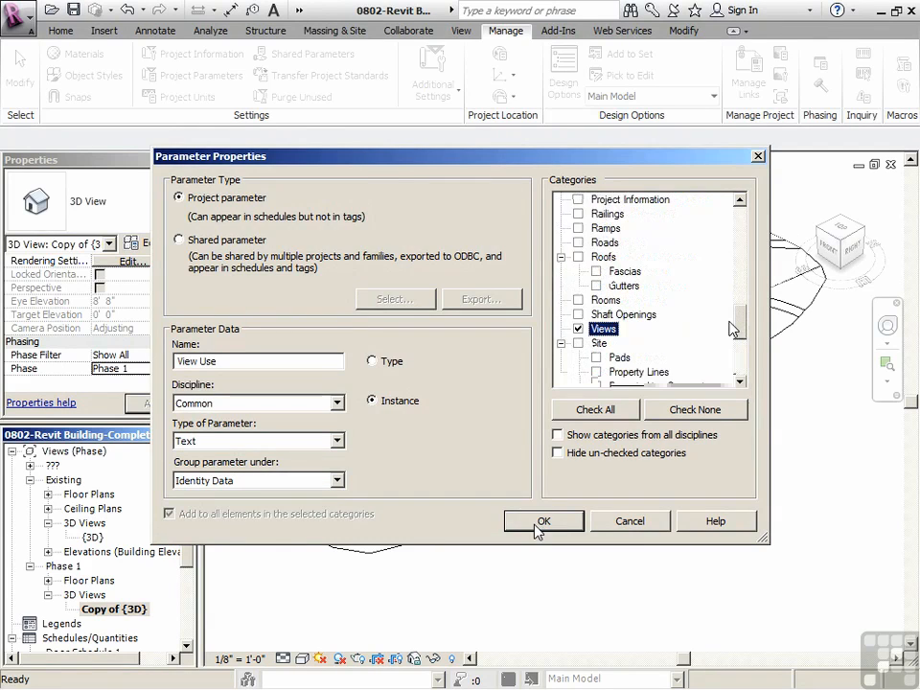
left_click(539, 520)
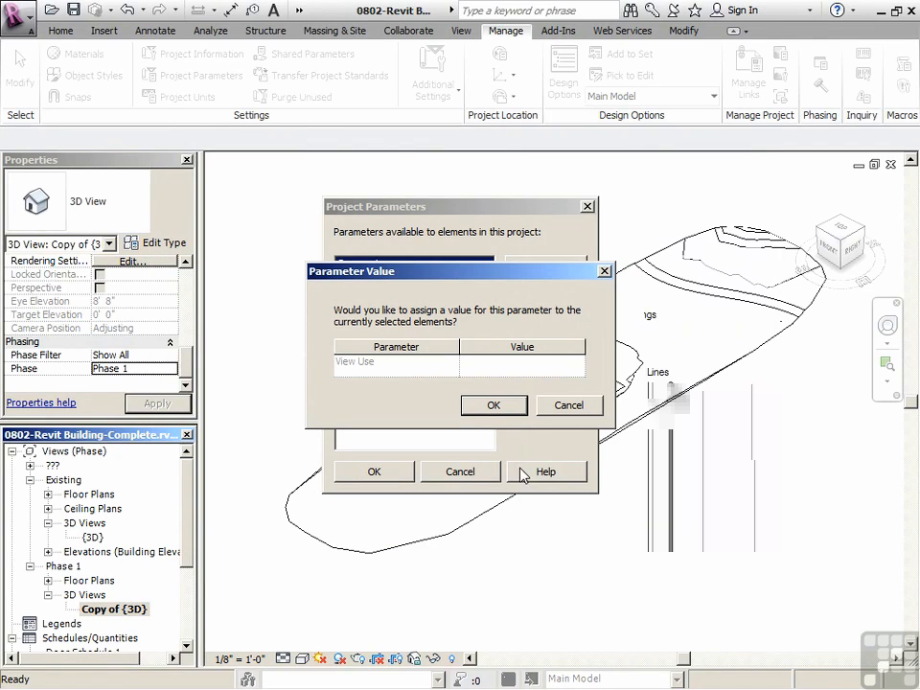
left_click(494, 405)
left_click(374, 471)
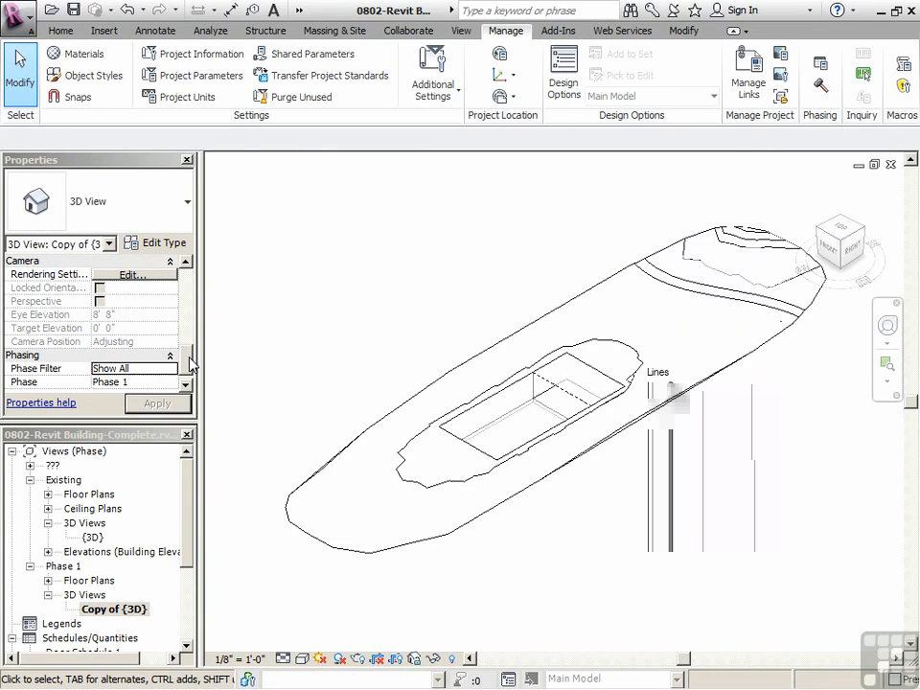
left_click_drag(191, 364, 187, 307)
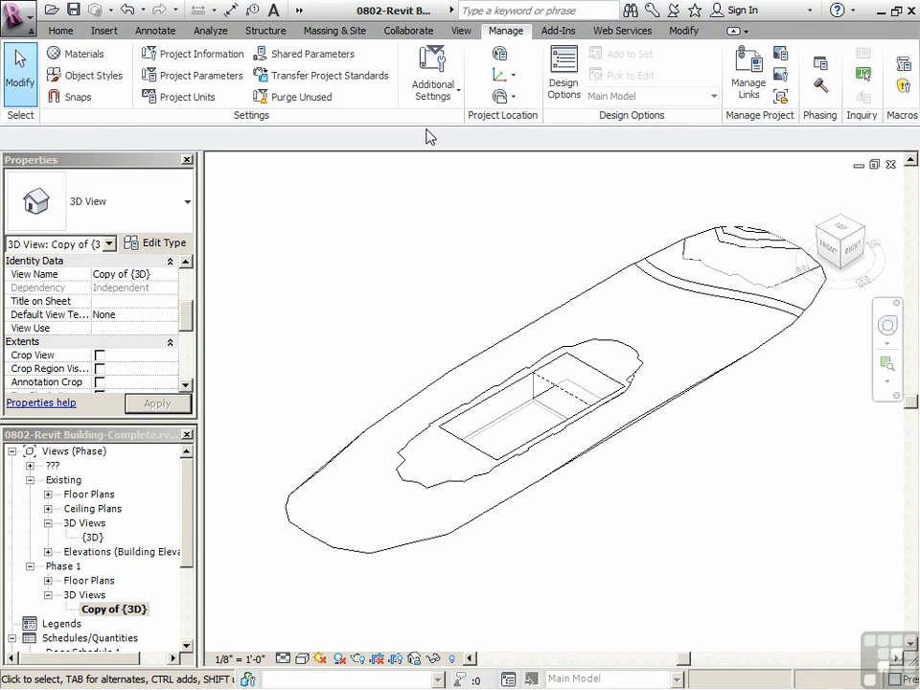
Create a new browser organization for views named 1.
left_click(462, 31)
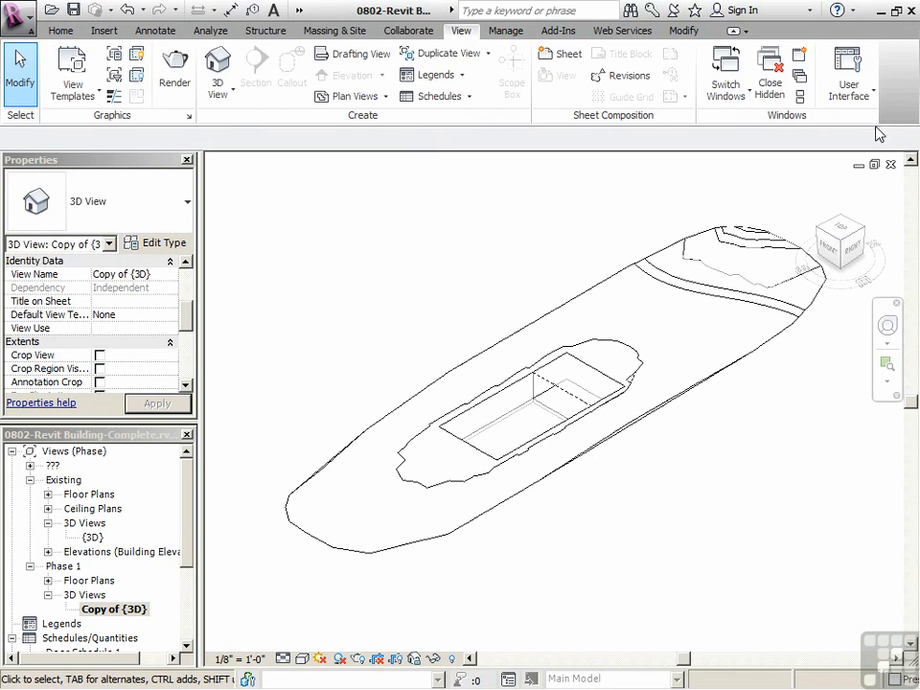
left_click(852, 98)
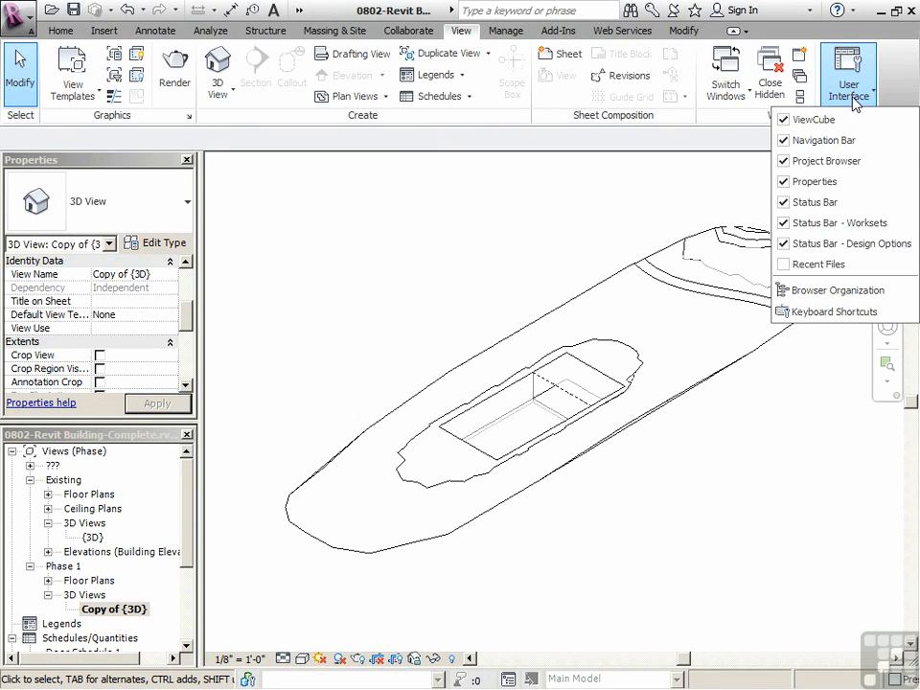
left_click(823, 290)
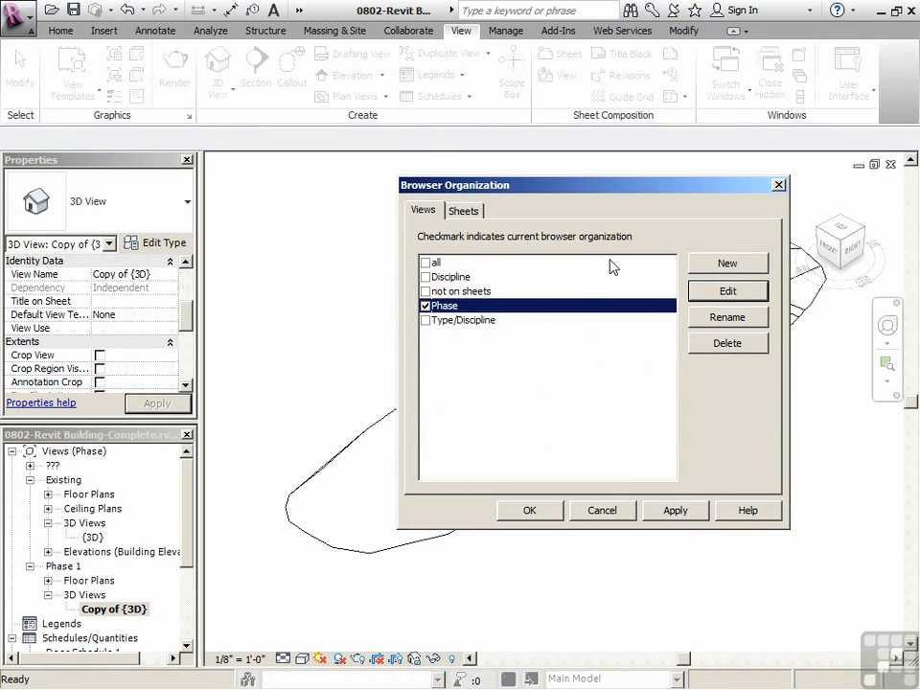
left_click(704, 273)
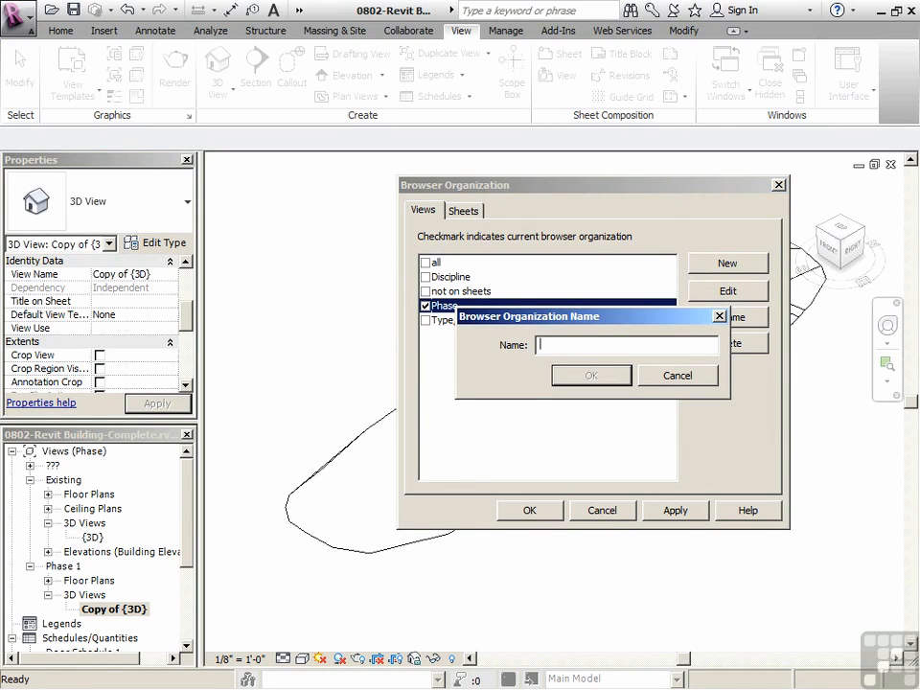
left_click(609, 380)
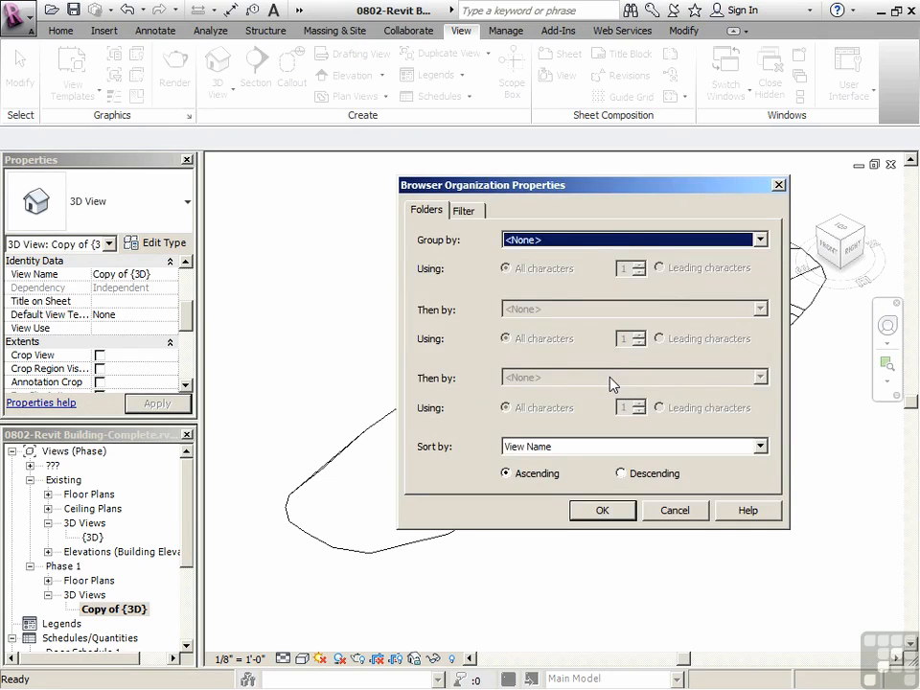
Group the new browser organization by View Use and accept its properties.
left_click(517, 241)
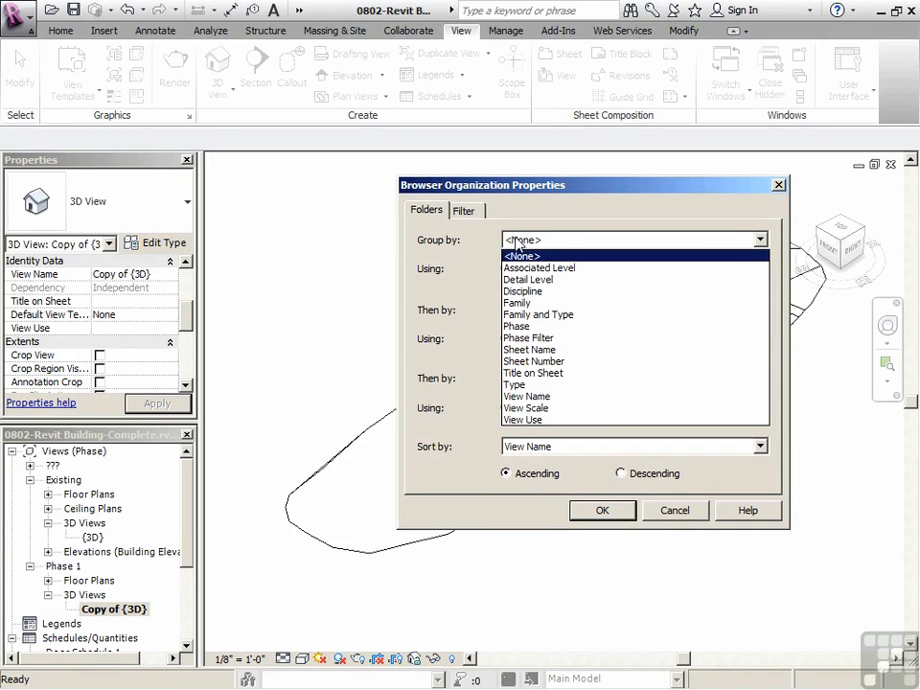
left_click(529, 420)
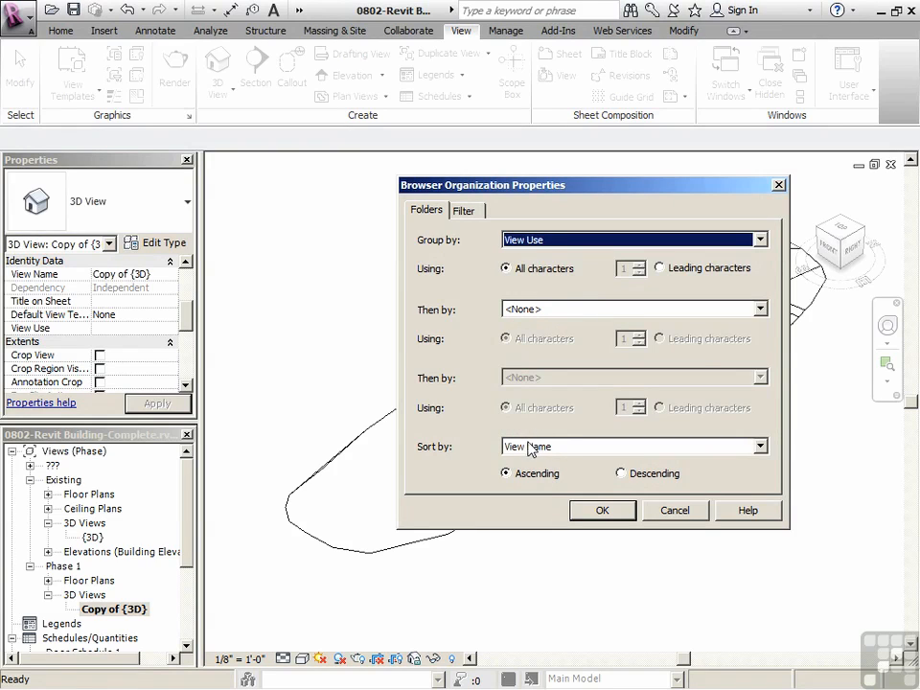
left_click(603, 511)
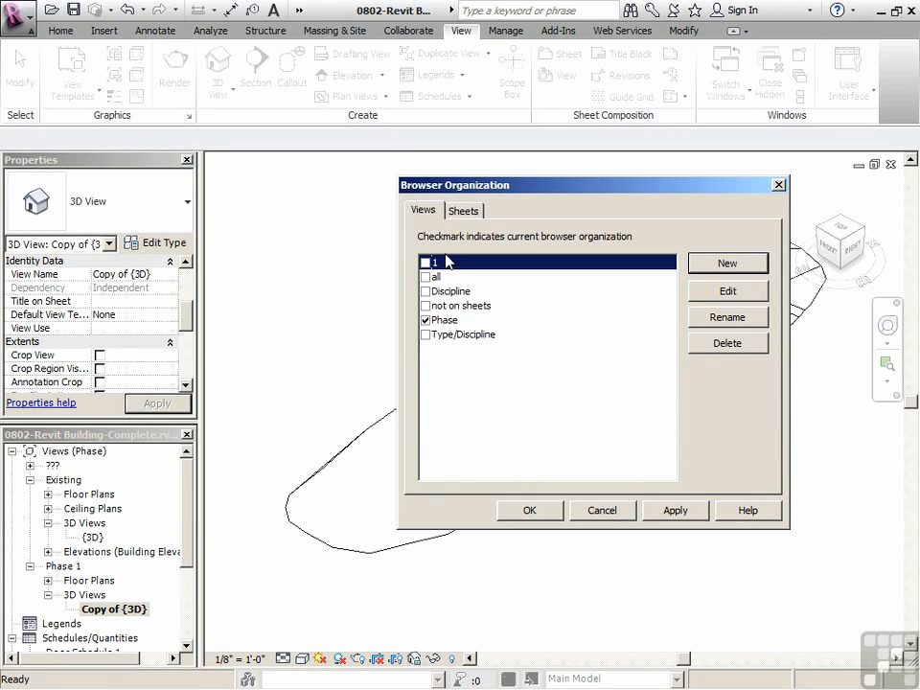
Make browser organization 1 the current organization for views and review the regrouped view list.
left_click(426, 263)
left_click(543, 513)
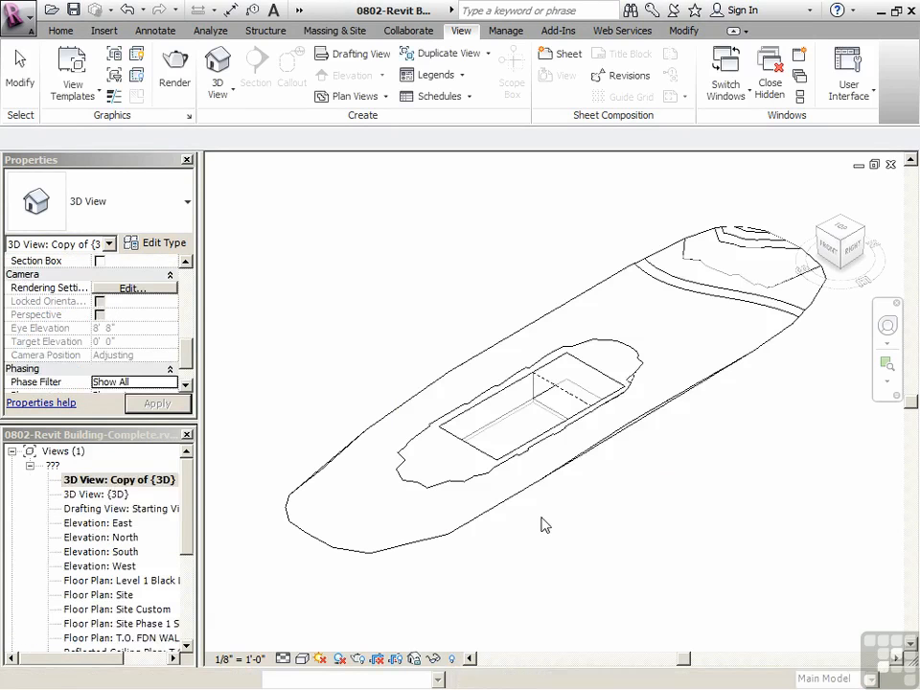
mouse_move(185, 489)
left_mouse_down()
mouse_move(187, 596)
mouse_move(181, 497)
left_mouse_up()
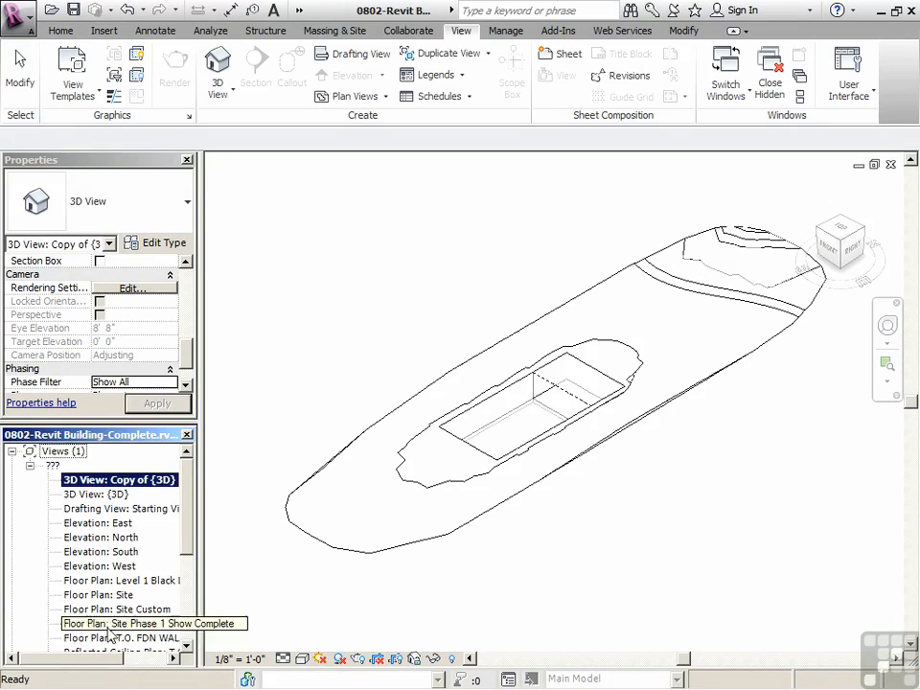
Set View Use to Sheet for the East, North, South and West elevations together.
left_click(113, 524)
left_click(110, 566, "shift")
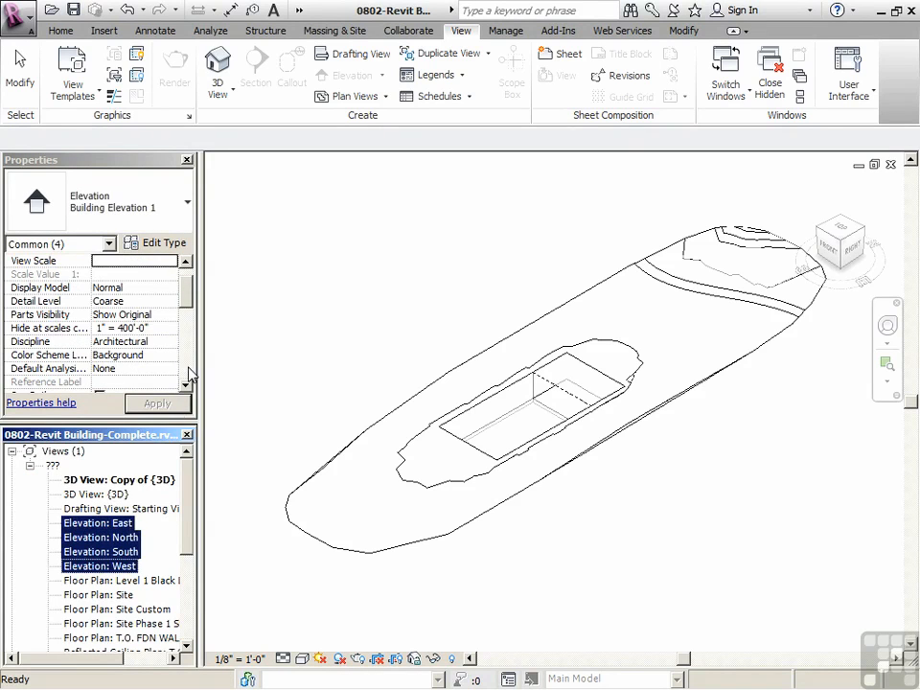
scroll(187, 365, "down", 3)
left_click(107, 301)
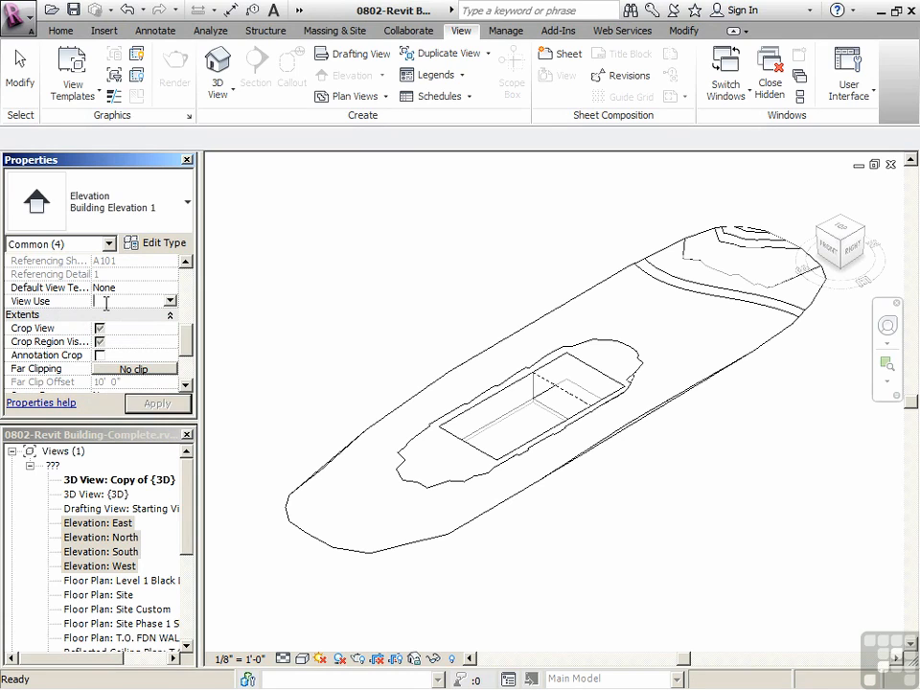
type("Sheet")
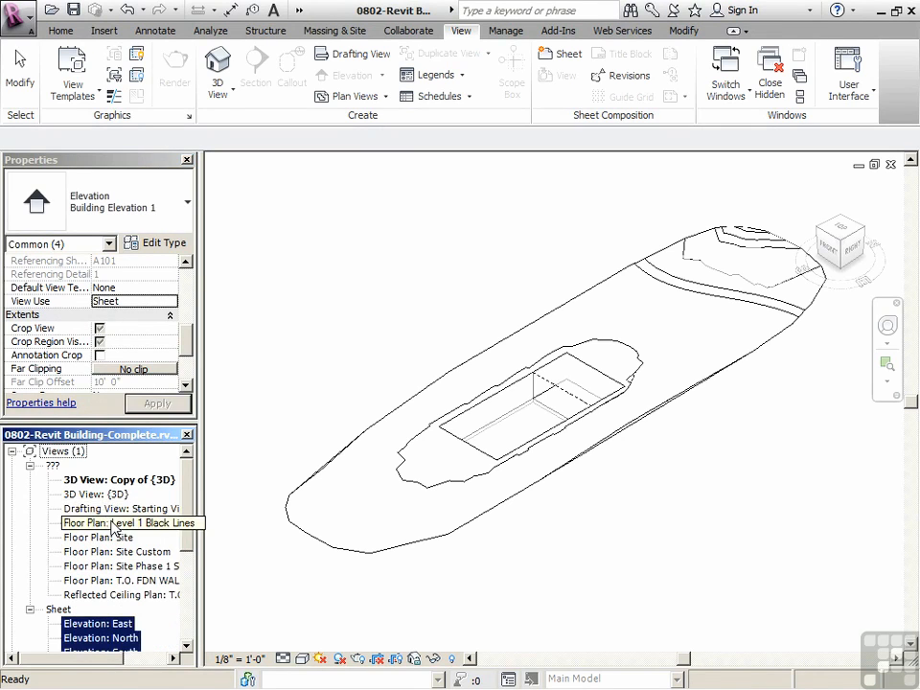
Set View Use to Working for the Site, Site Custom and Site Phase 1 floor plans, and check their grouping in the browser.
left_click(120, 538)
left_click(123, 552, "ctrl")
left_click(123, 567, "ctrl")
left_click_drag(188, 287, 189, 340)
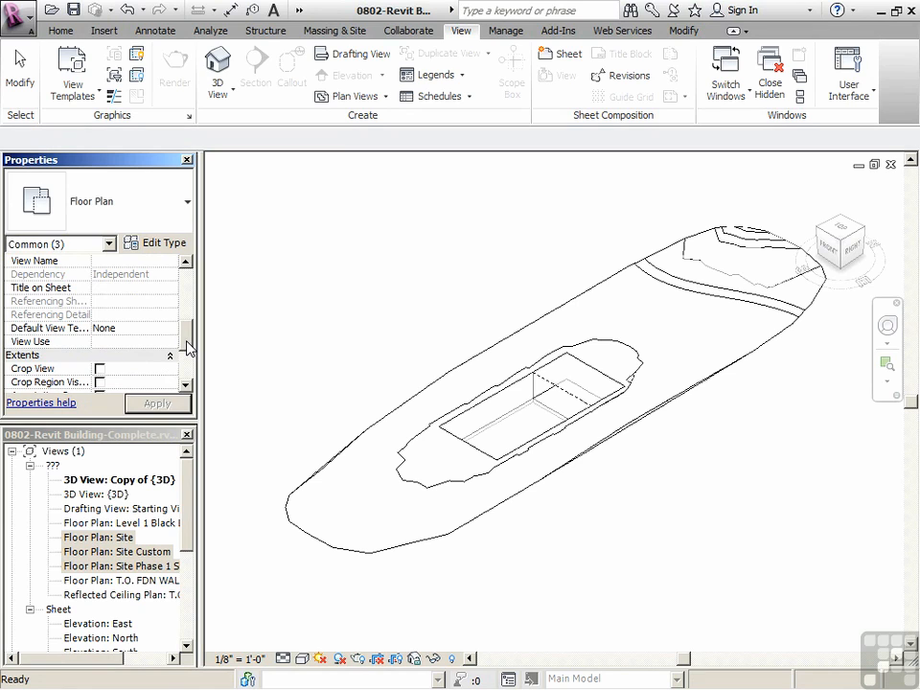
left_click(148, 341)
type("Working")
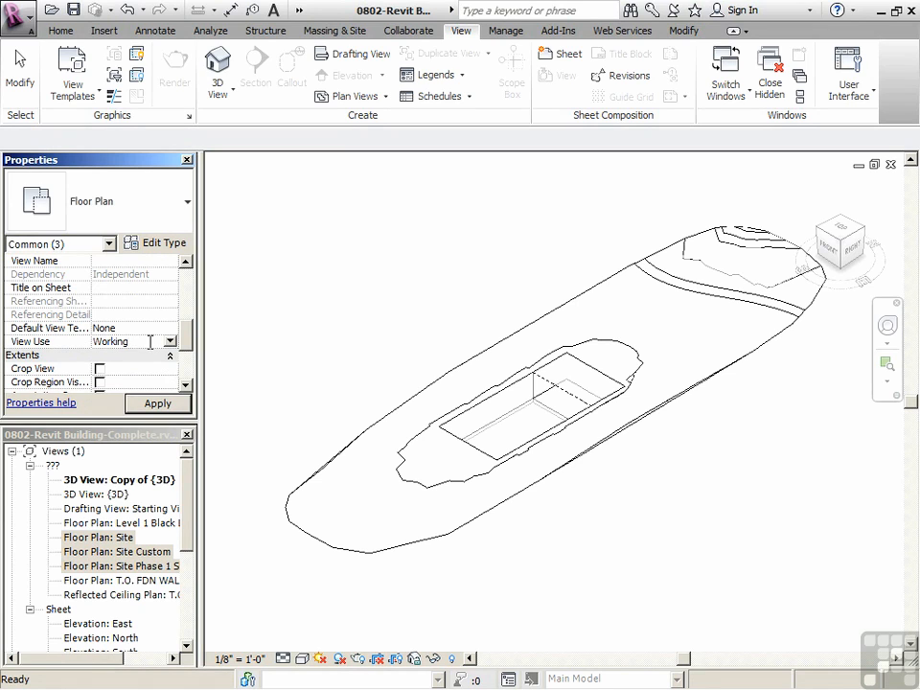
left_click(157, 404)
left_click_drag(189, 523, 189, 550)
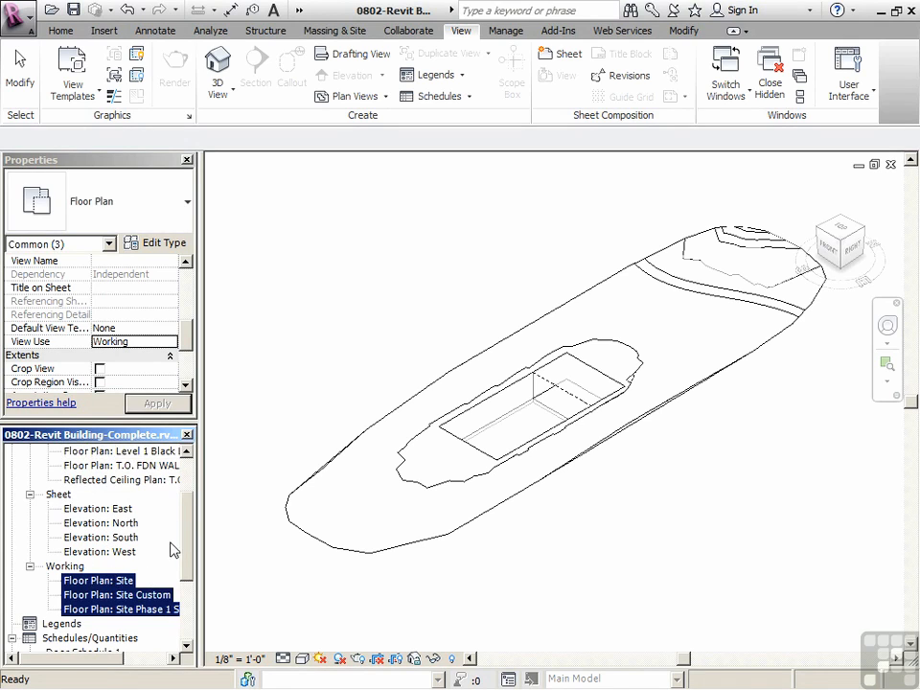
scroll(189, 488, "up", 3)
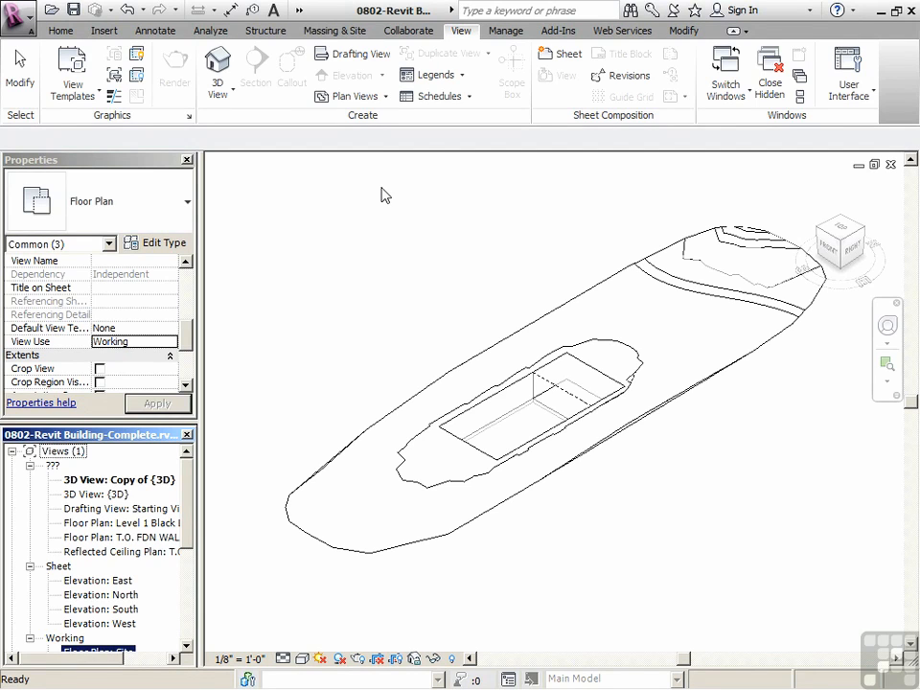
Close the hidden view windows, save the project and close it.
left_click(771, 91)
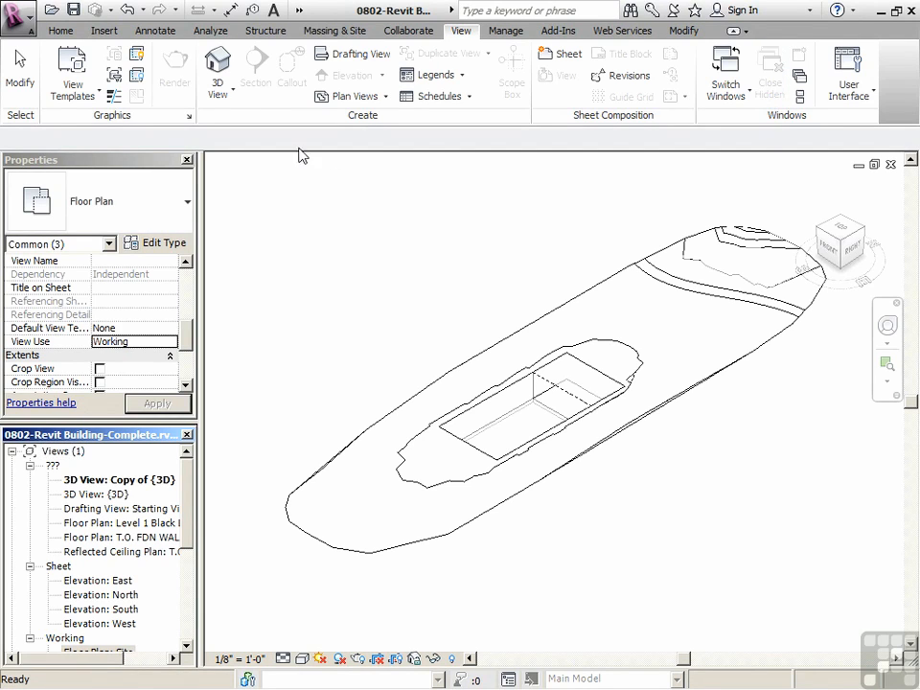
left_click(73, 10)
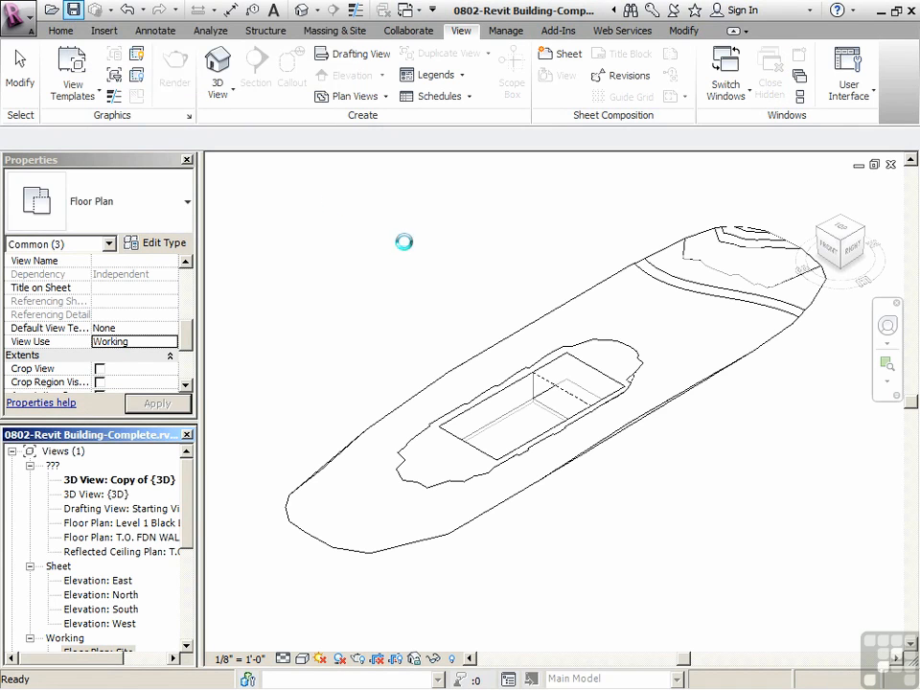
left_click(891, 164)
left_click(891, 164)
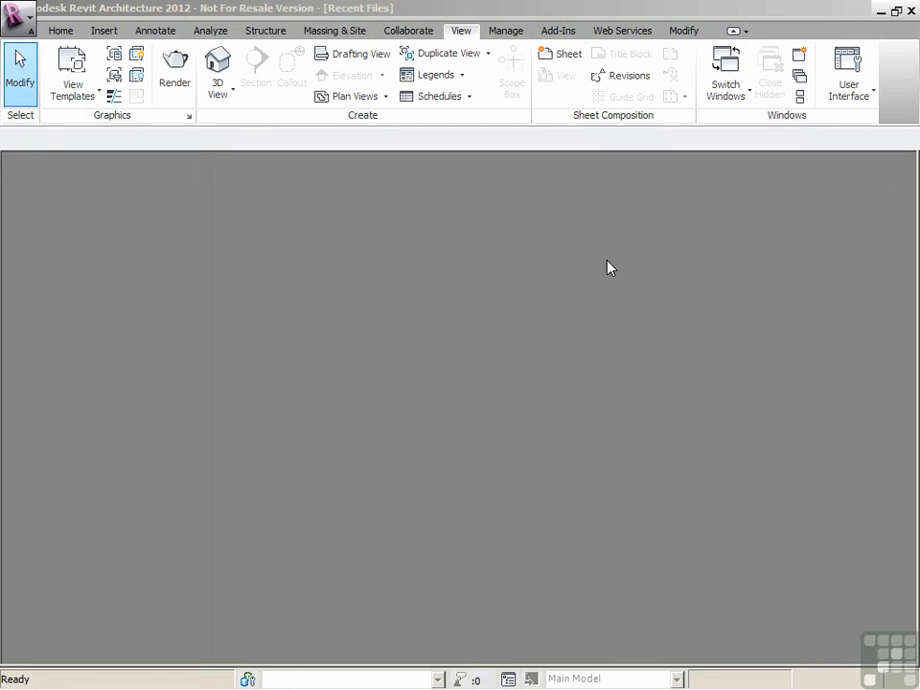